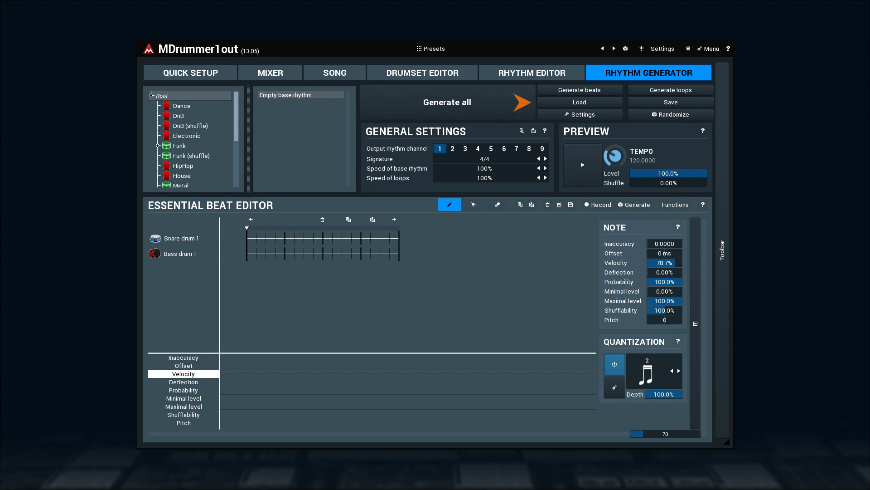
Load the 100 bpm Rock generator settings from the Studio 2018 category
left_click(545, 105)
left_click(335, 232)
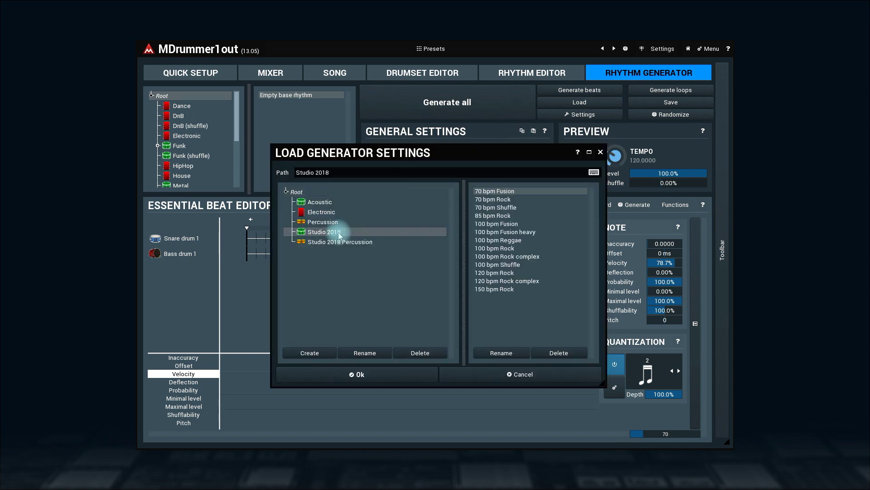
left_click(492, 249)
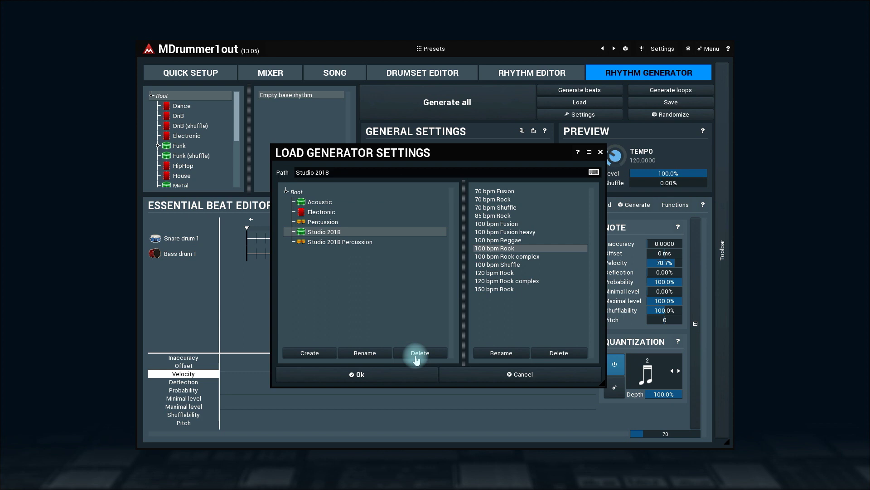
left_click(404, 374)
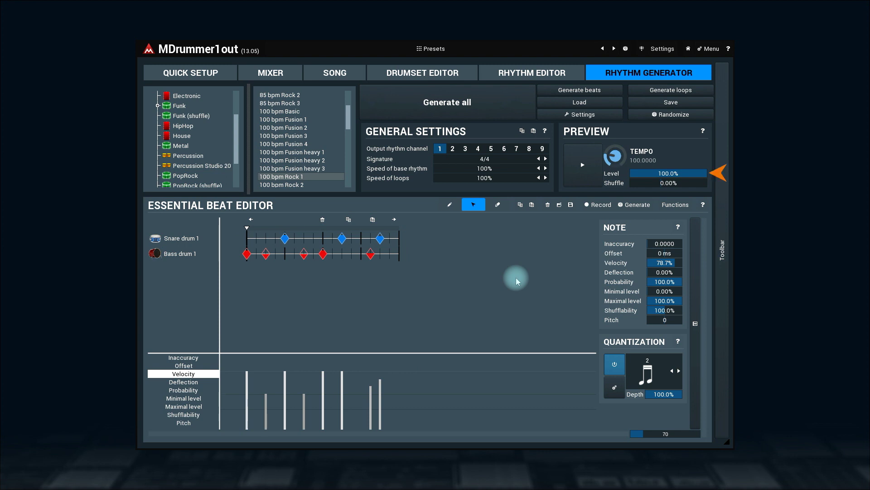
Preview the essential beat, varying the preview level through 0%, about 30%, about 80% and 50%
left_click(639, 172)
left_click(581, 184)
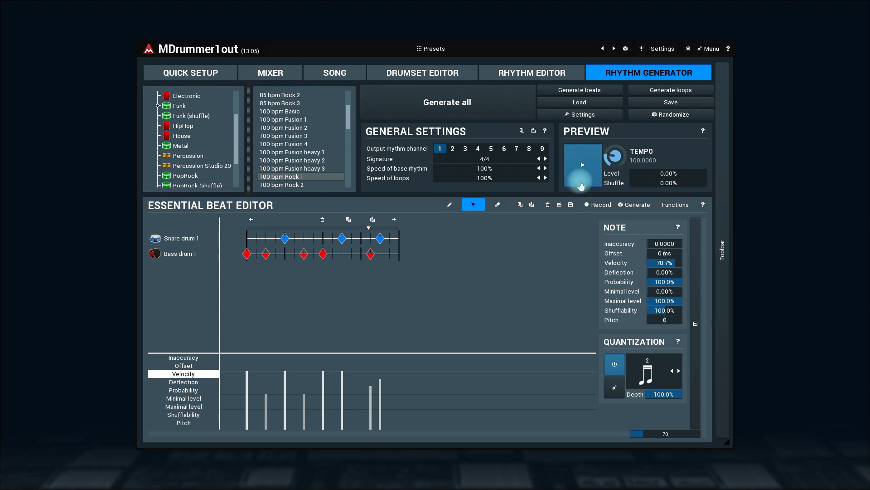
left_click_drag(653, 173, 652, 162)
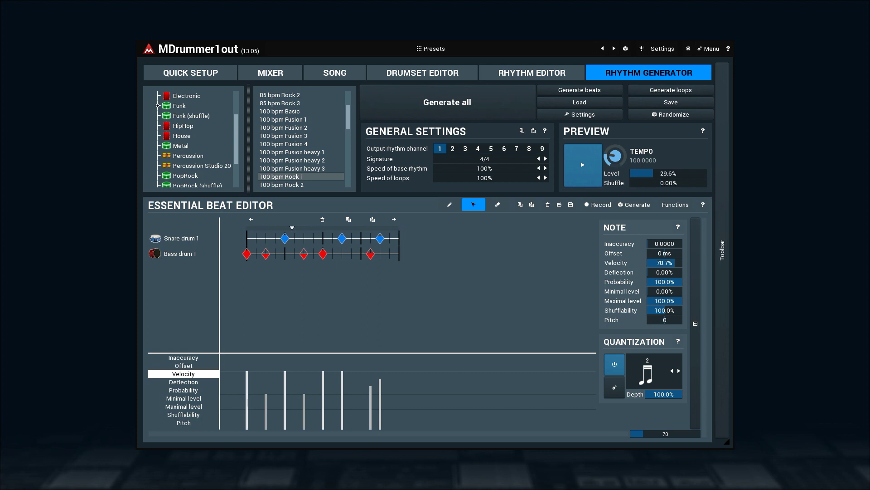
left_click_drag(652, 162, 652, 148)
left_click_drag(653, 148, 653, 140)
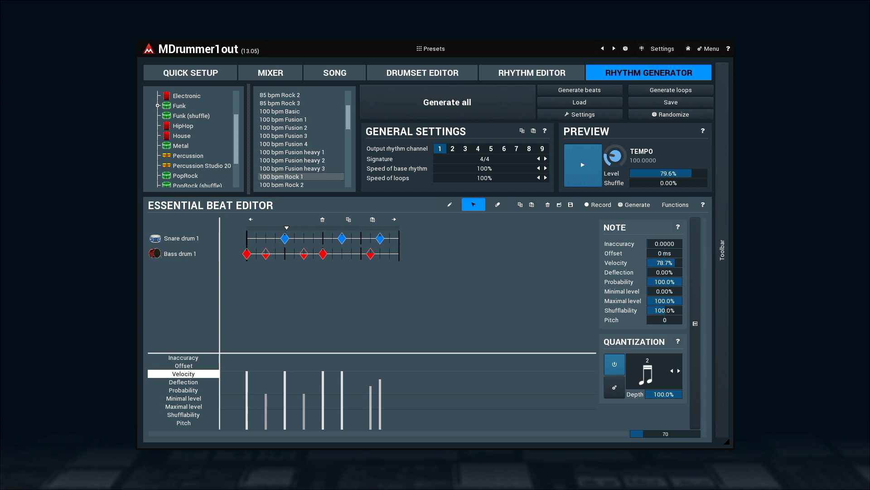
left_click_drag(669, 173, 669, 164)
mouse_move(646, 174)
left_mouse_down()
mouse_move(646, 187)
mouse_move(646, 174)
left_mouse_up()
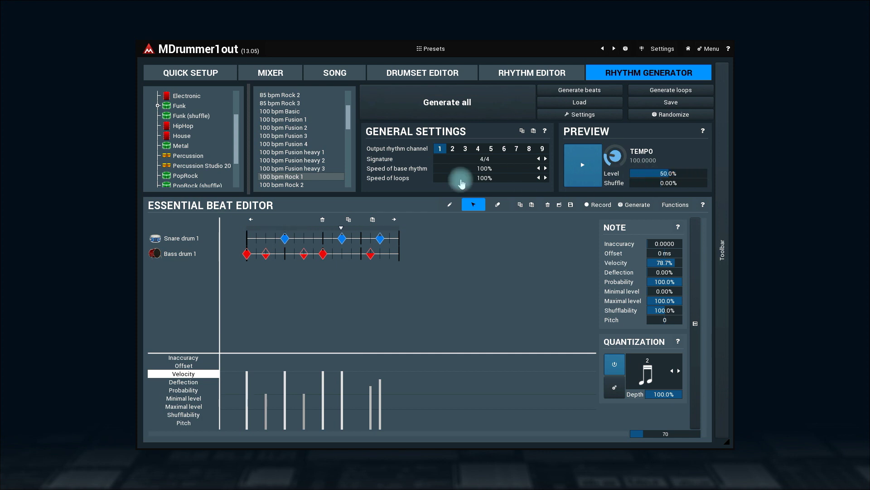
Audition the base rhythms 100 bpm Fusion 4 and Fusion 3, and settle on 100 bpm Fusion 2
left_click(296, 144)
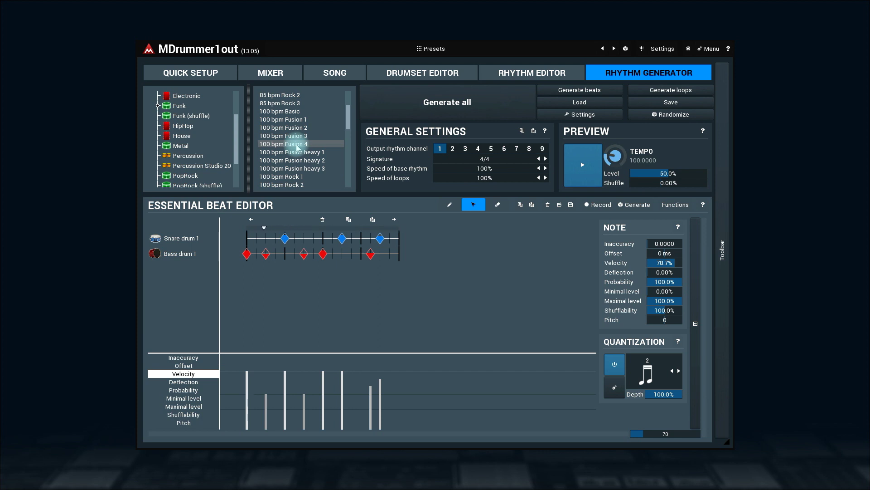
left_click(298, 137)
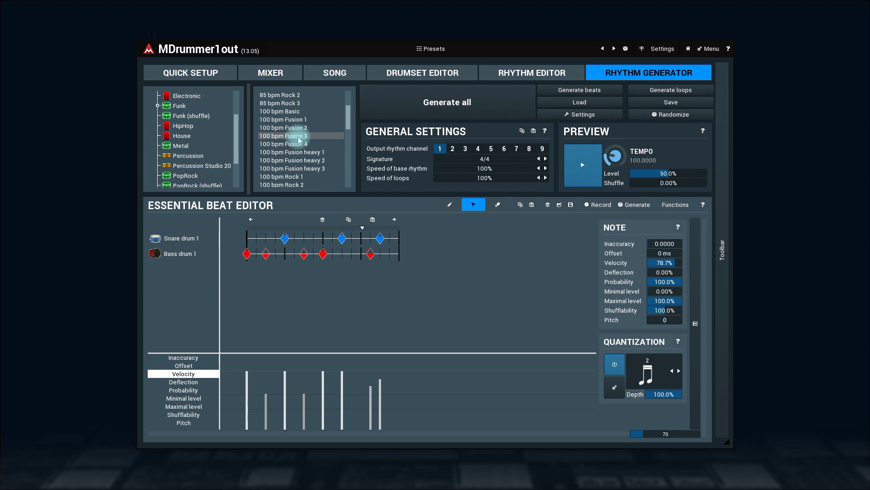
left_click(303, 129)
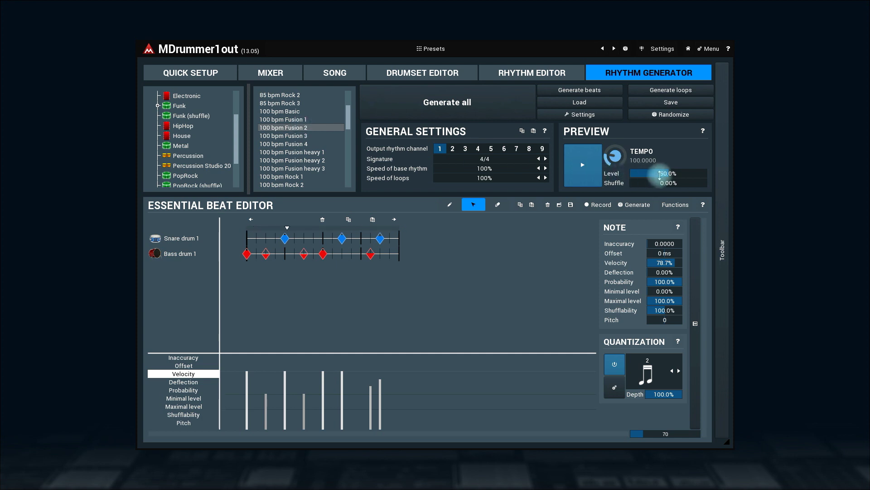
Sweep the Fusion 2 preview level down to about 21% and up to 100%, and stop the preview
left_click_drag(659, 174, 660, 188)
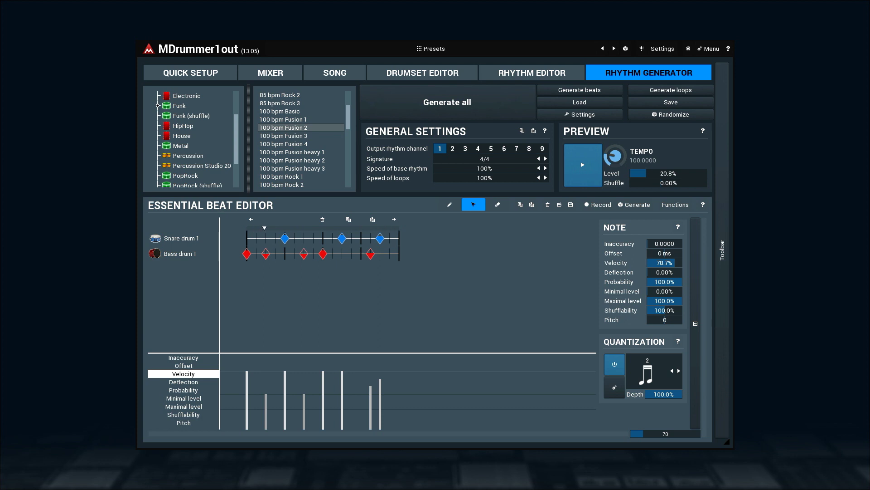
left_click_drag(659, 188, 659, 163)
left_click_drag(660, 162, 660, 153)
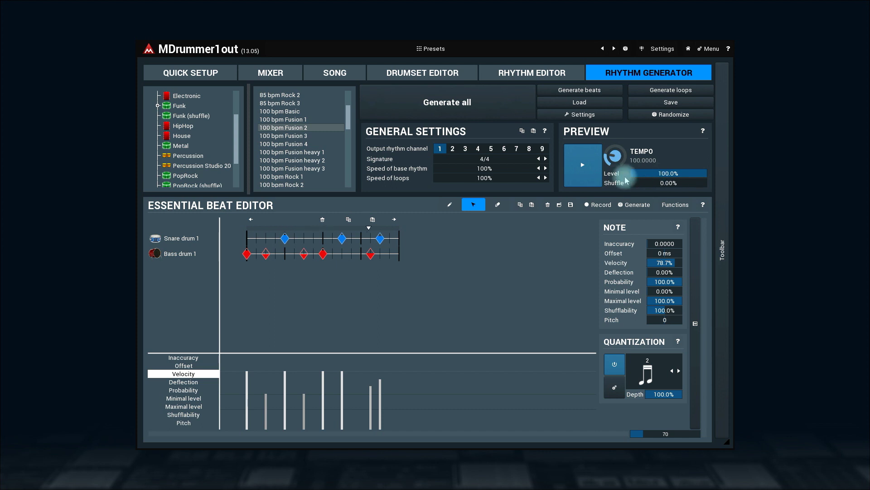
left_click(586, 181)
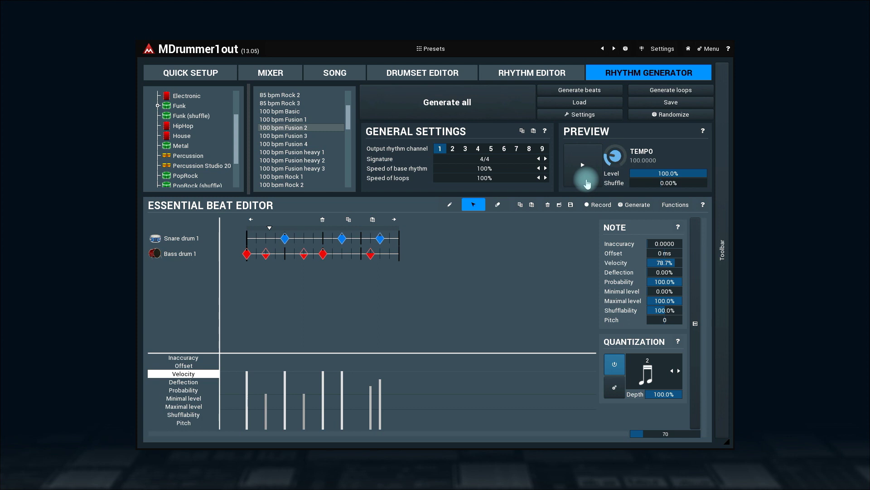
Generate the complete rhythm and set its tempo to 100 in the Rhythm Editor
left_click(504, 105)
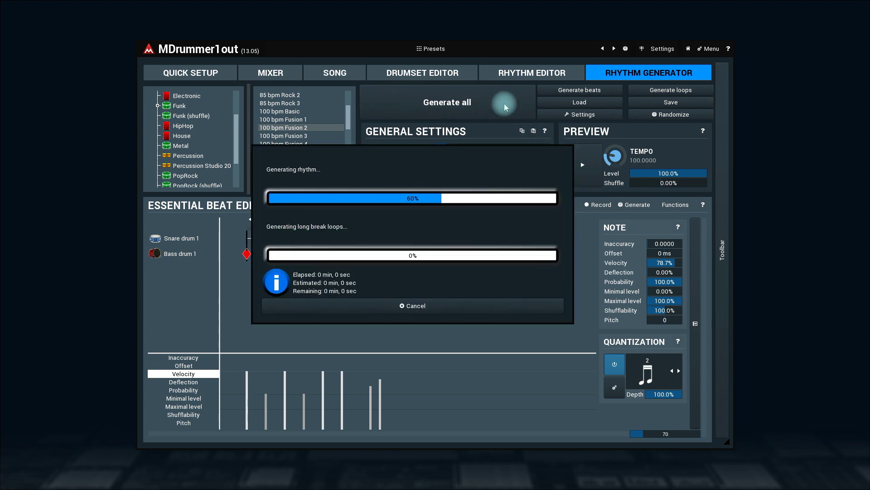
left_click(491, 78)
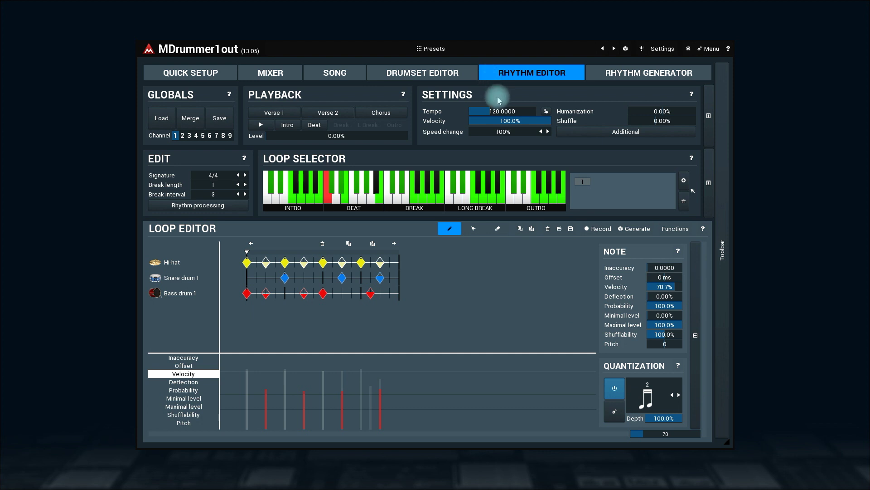
double_click(506, 114)
type("100")
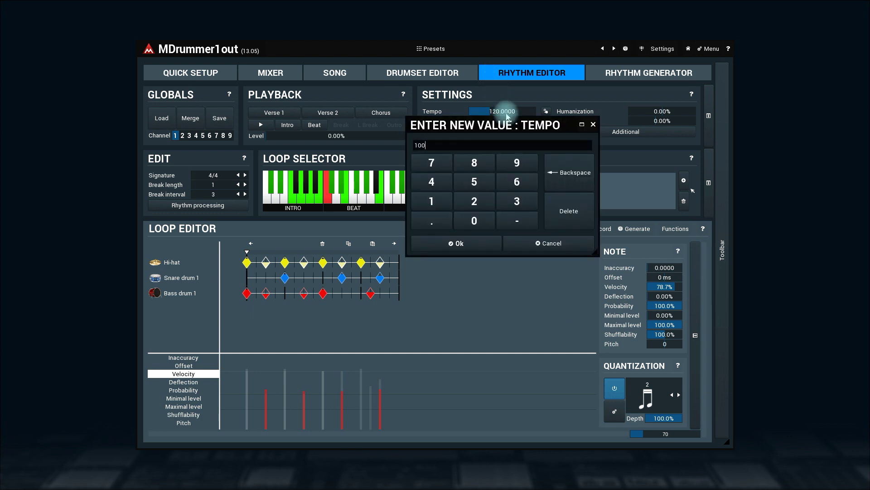
key("Return")
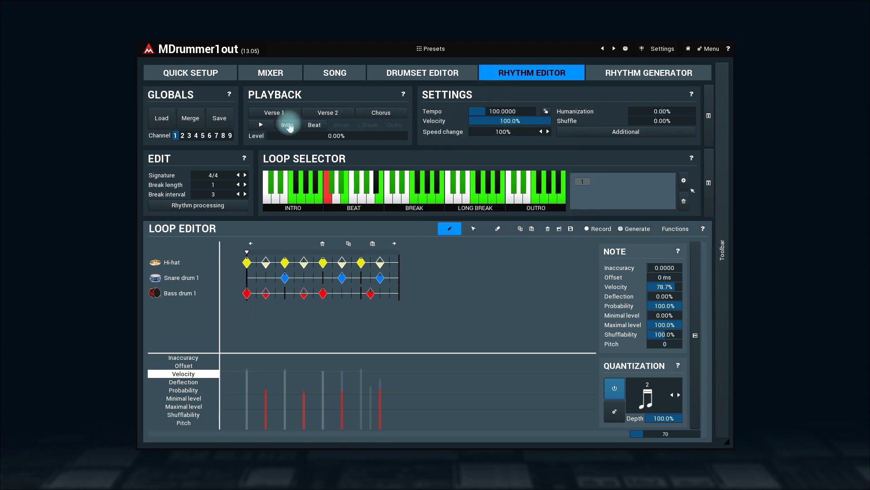
Play the generated rhythm from its intro through breaks and the chorus to the outro
left_click(290, 126)
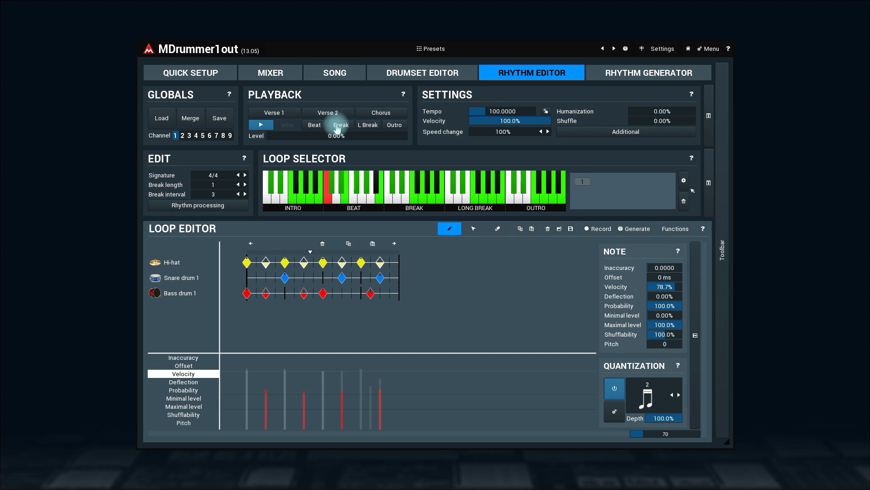
left_click(340, 126)
left_click(337, 127)
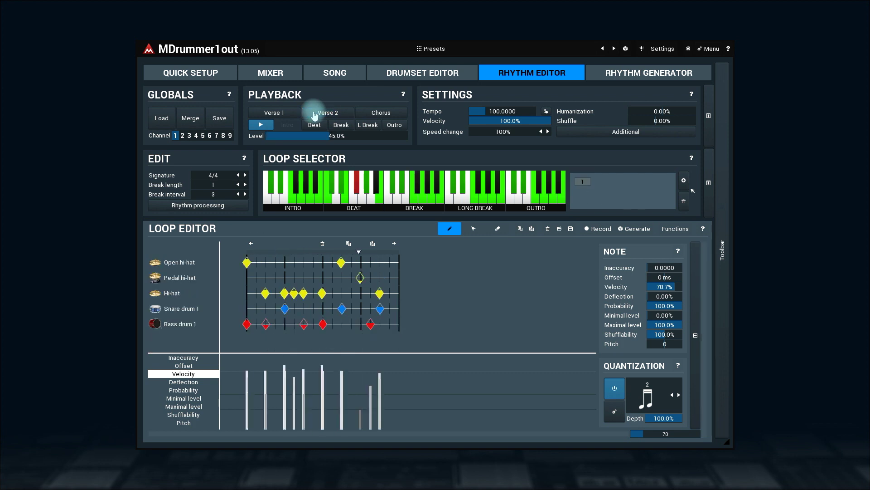
left_click(363, 113)
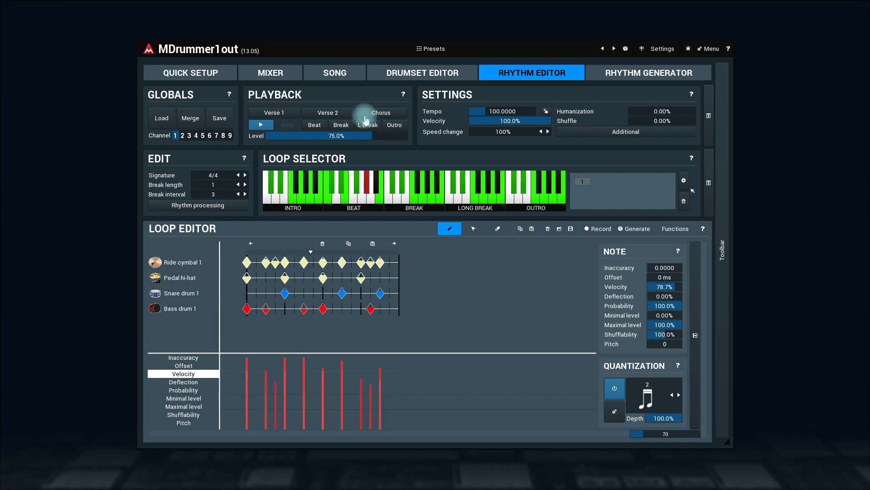
left_click(390, 126)
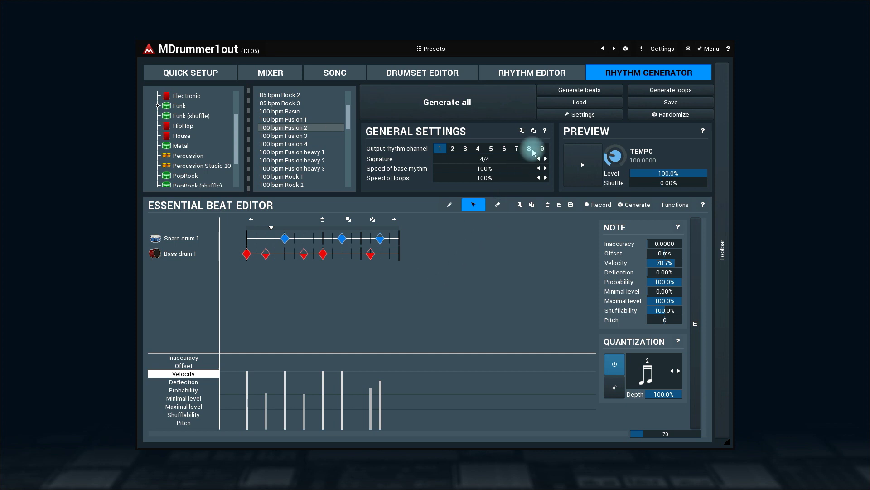
Reload the Studio 2018 100 bpm Rock generator settings and review the generator's advanced settings
left_click(558, 104)
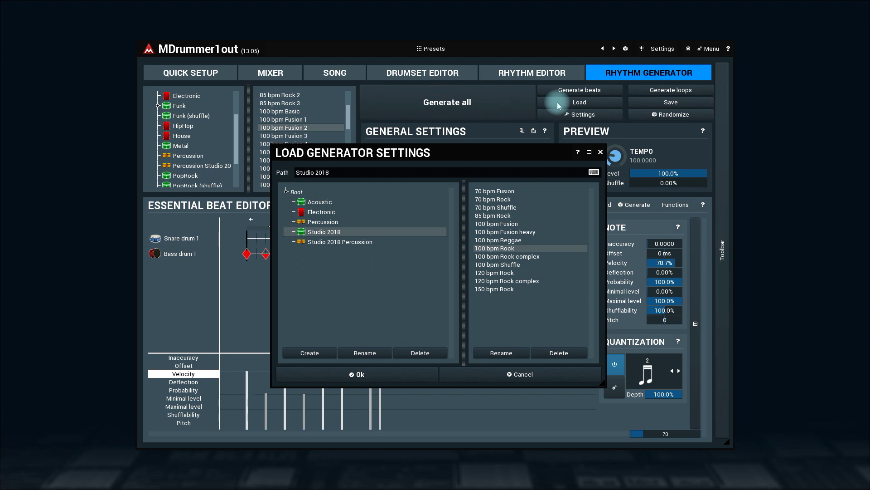
left_click(396, 374)
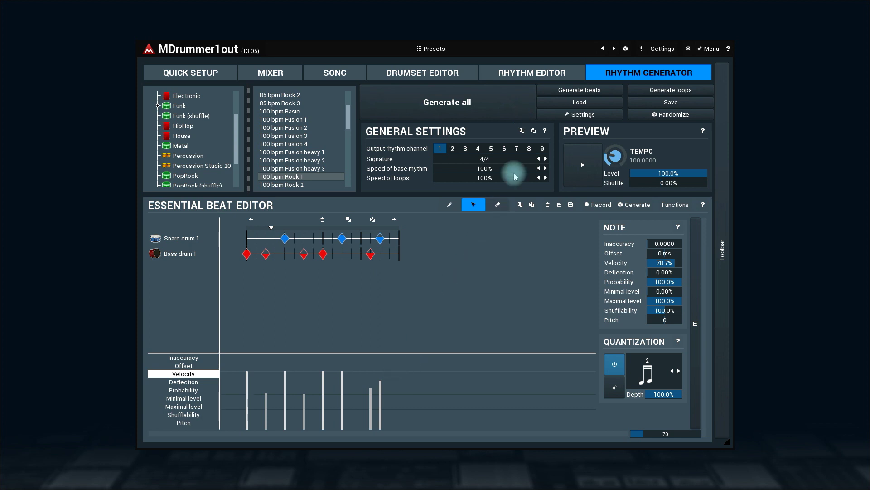
left_click(547, 116)
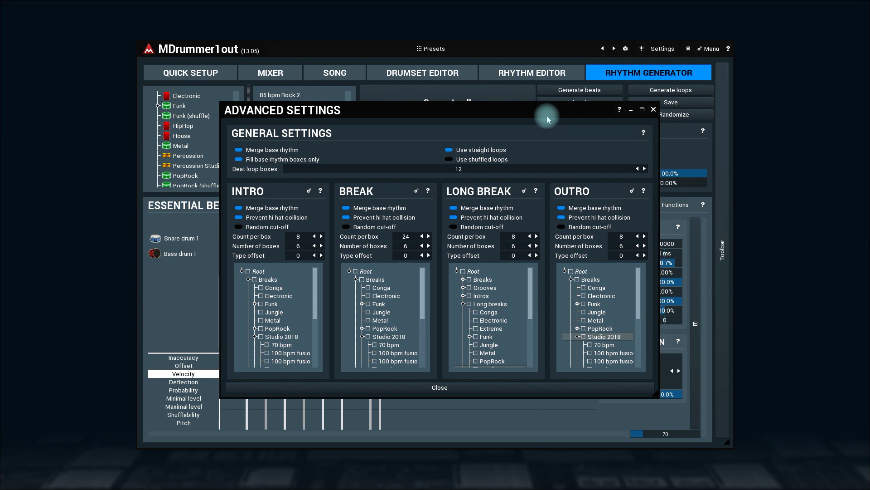
left_click(654, 110)
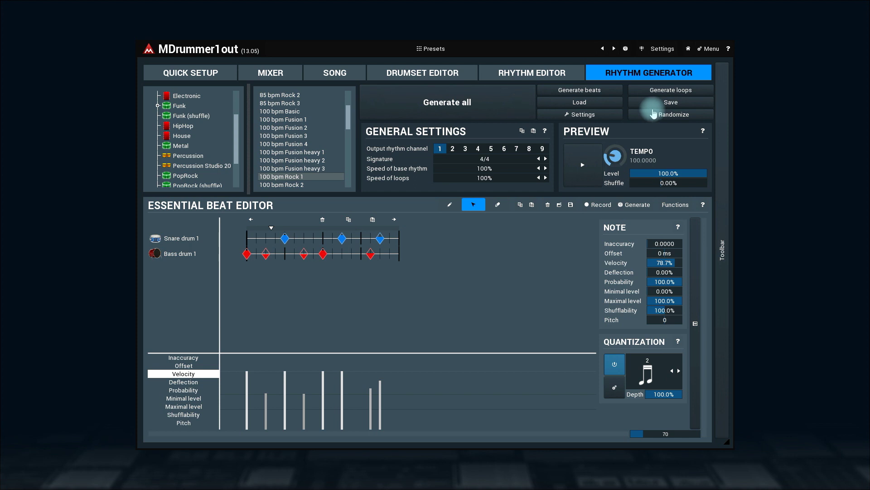
Browse the Percussion, Electronic, Acoustic and Studio 2018 Percussion generator presets without loading any, and view the Rhythm Editor's loop selector
left_click(603, 102)
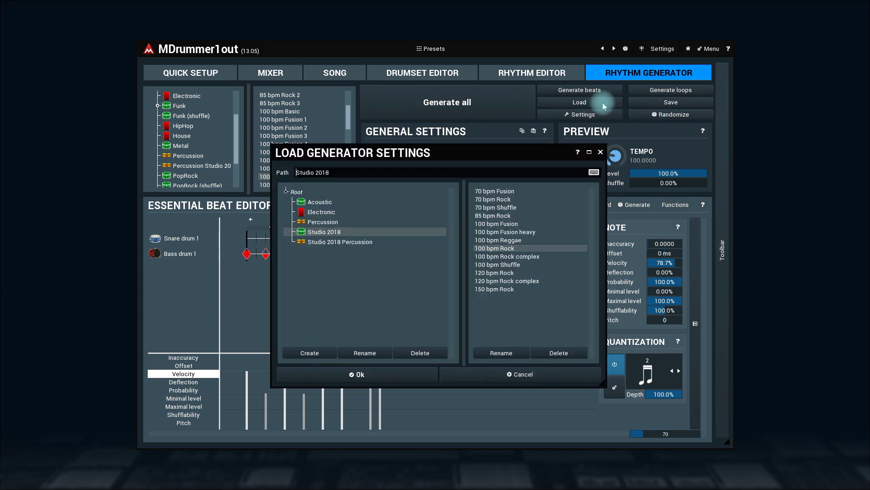
left_click(338, 222)
left_click(325, 212)
left_click(329, 204)
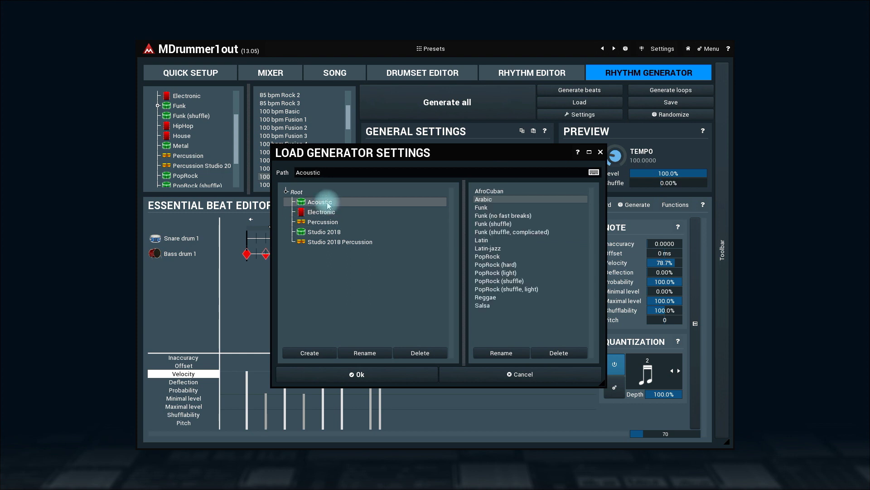
left_click(331, 243)
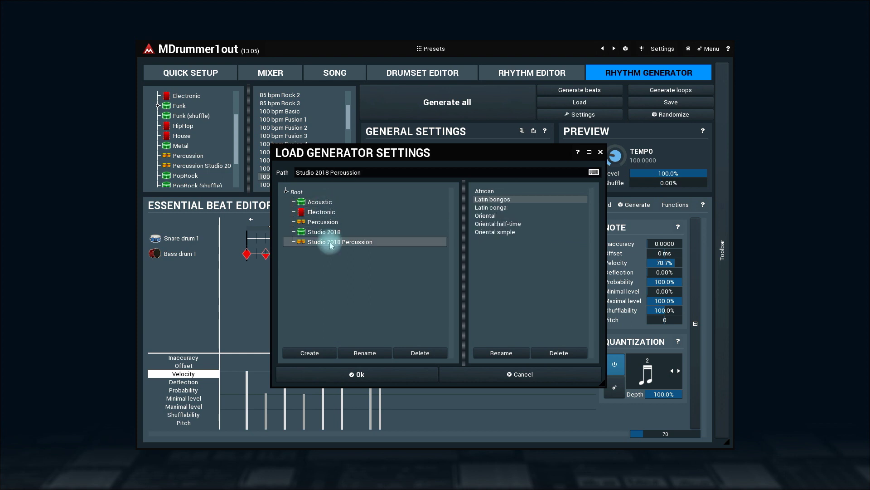
left_click(476, 379)
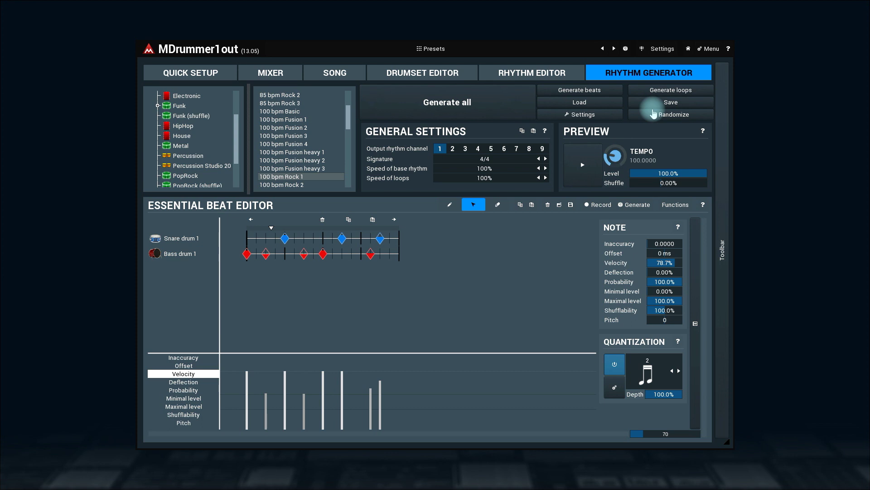
left_click(532, 76)
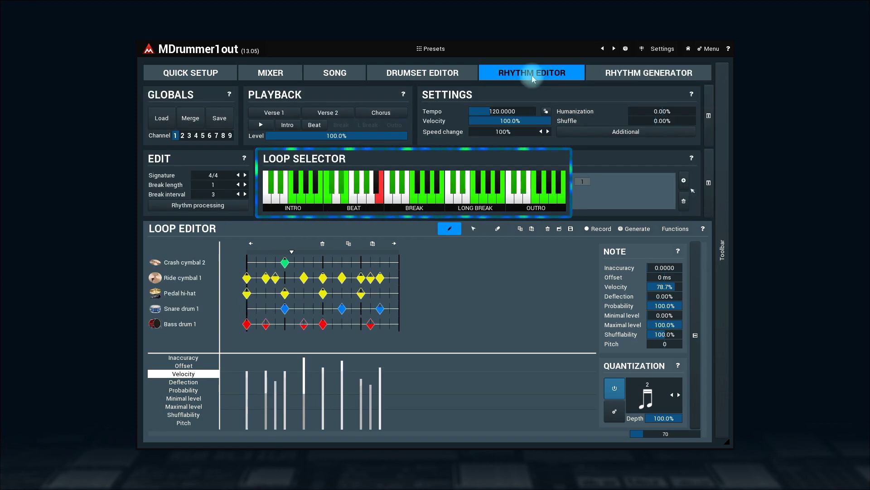
Raise the minimal levels of the second, fourth and fifth bass drum notes and the last snare note in the essential beat
left_click(607, 75)
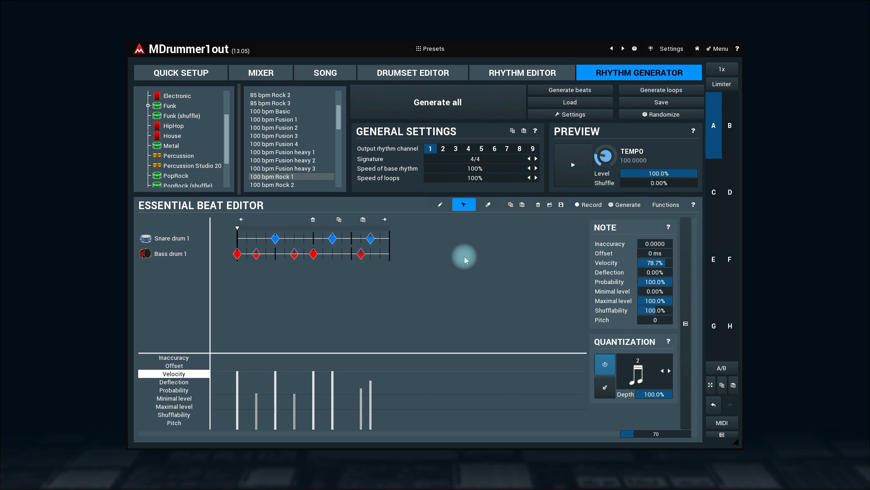
left_click(179, 398)
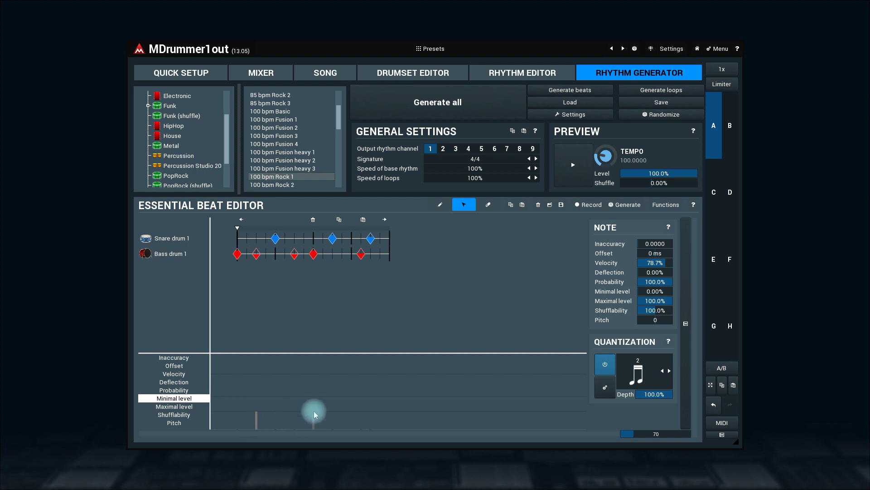
left_click_drag(313, 399, 316, 380)
mouse_move(360, 412)
left_mouse_down()
mouse_move(361, 362)
mouse_move(372, 424)
left_mouse_up()
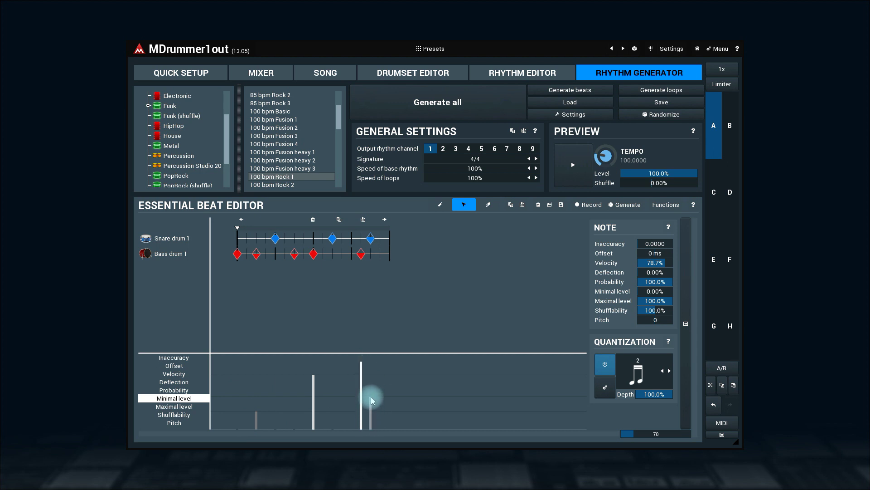
Preview the essential beat at 0% level, raise the level through 38.4% and 53.6% to 100%, and stop playback
left_click_drag(635, 177, 585, 185)
left_click(582, 185)
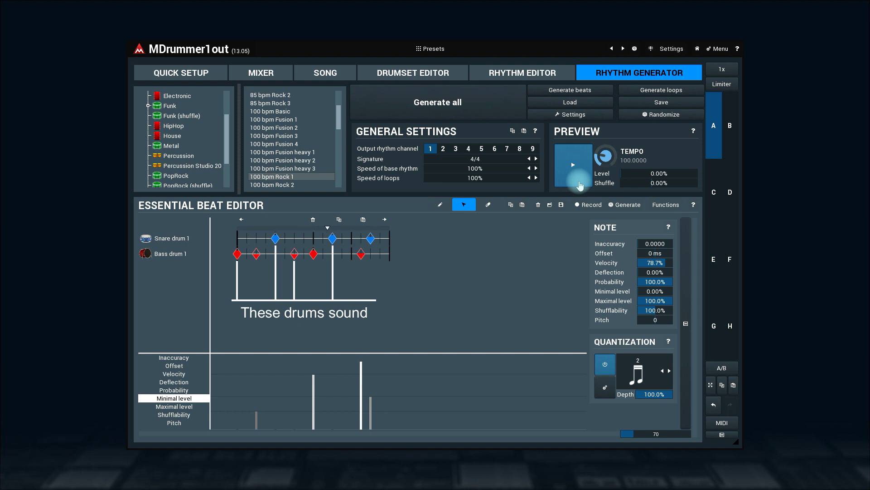
mouse_move(632, 173)
left_mouse_down()
mouse_move(649, 174)
mouse_move(629, 173)
left_mouse_up()
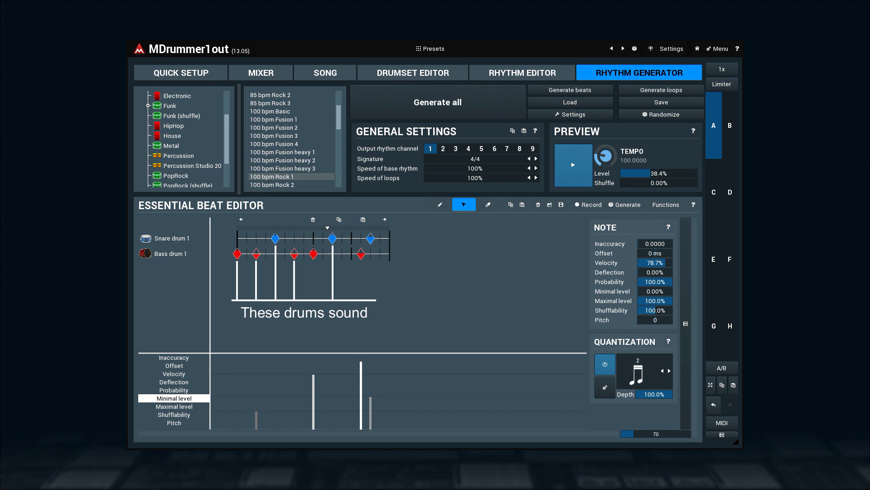
left_click_drag(650, 174, 662, 173)
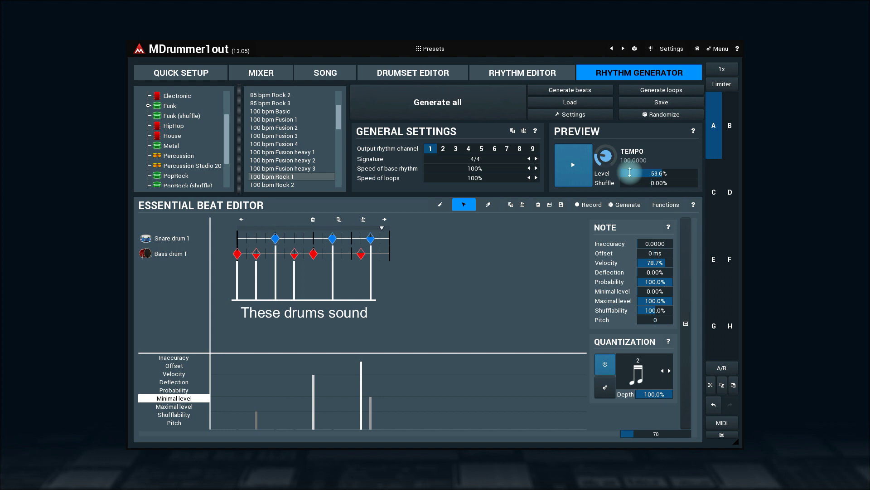
left_click_drag(662, 173, 678, 173)
mouse_move(629, 172)
left_mouse_down()
mouse_move(630, 164)
mouse_move(629, 172)
left_mouse_up()
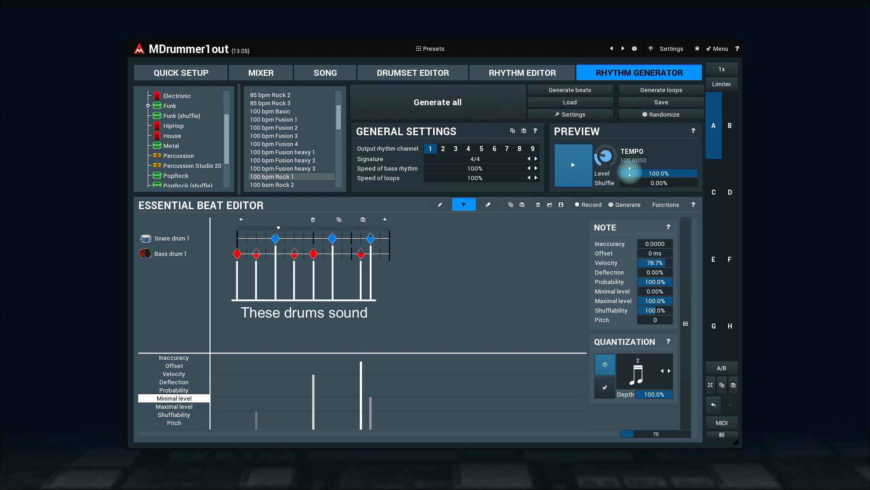
left_click_drag(629, 171, 626, 175)
left_click(574, 186)
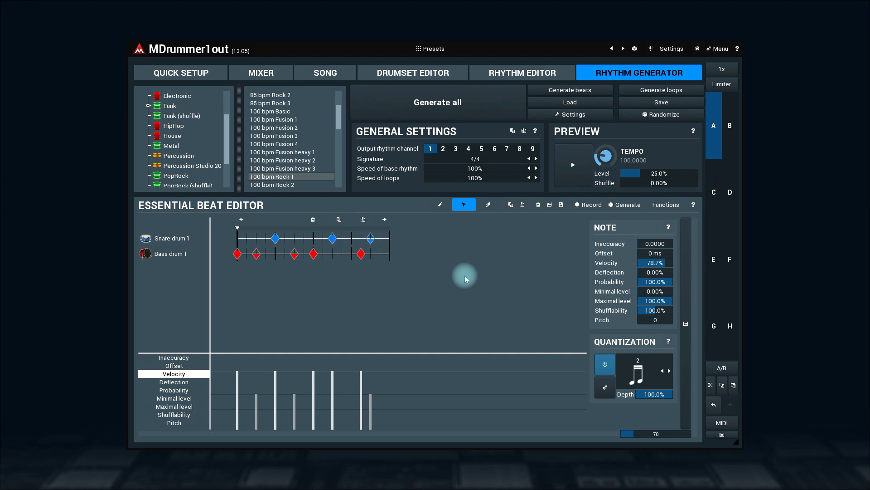
Preview the essential beat while trying a higher shuffle amount
left_click(573, 182)
mouse_move(645, 182)
left_mouse_down()
mouse_move(683, 183)
mouse_move(662, 182)
left_mouse_up()
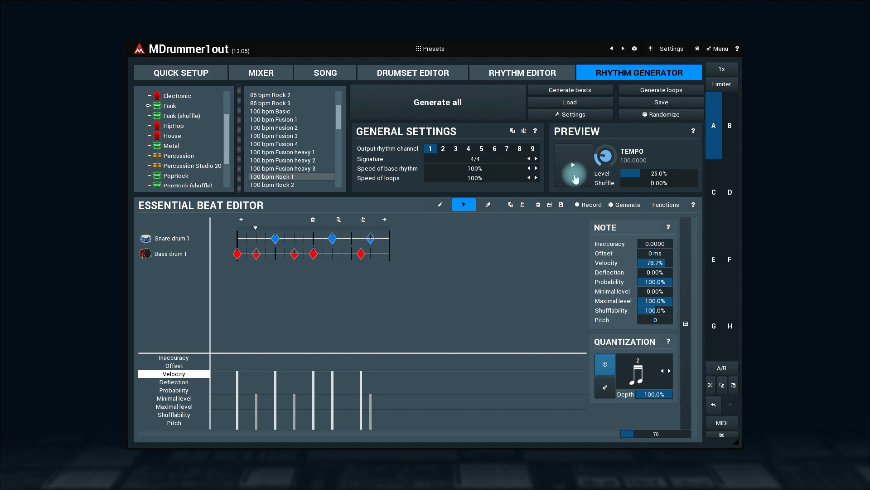
Set the rhythm's signature to 5/4 and generate the complete rhythm
left_click(536, 158)
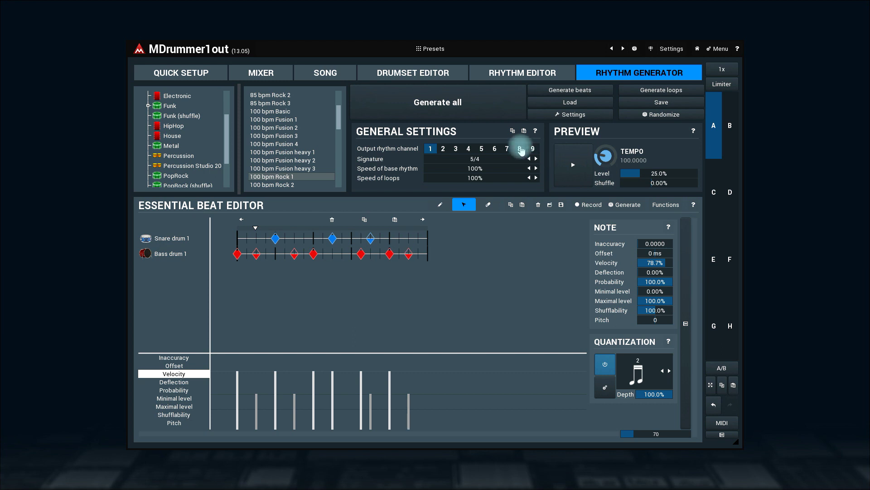
left_click(486, 105)
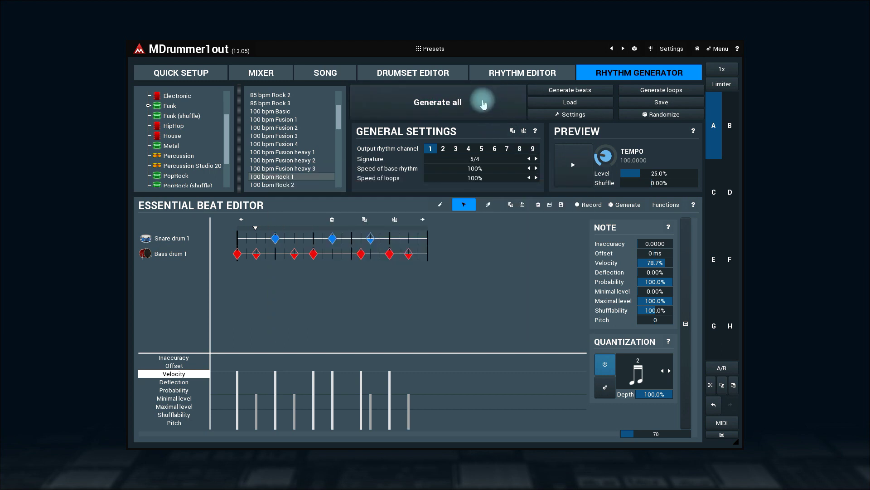
Play the generated 5/4 rhythm in the Rhythm Editor from its intro through the chorus to the outro
left_click(473, 73)
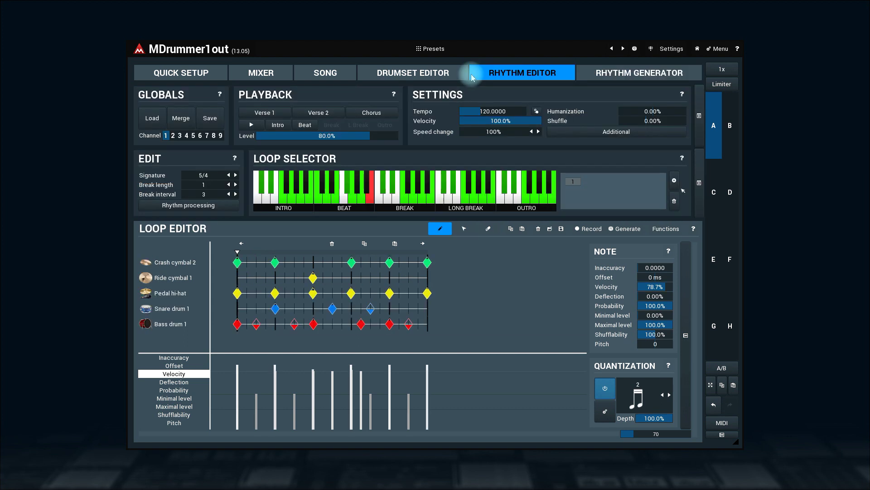
left_click(277, 126)
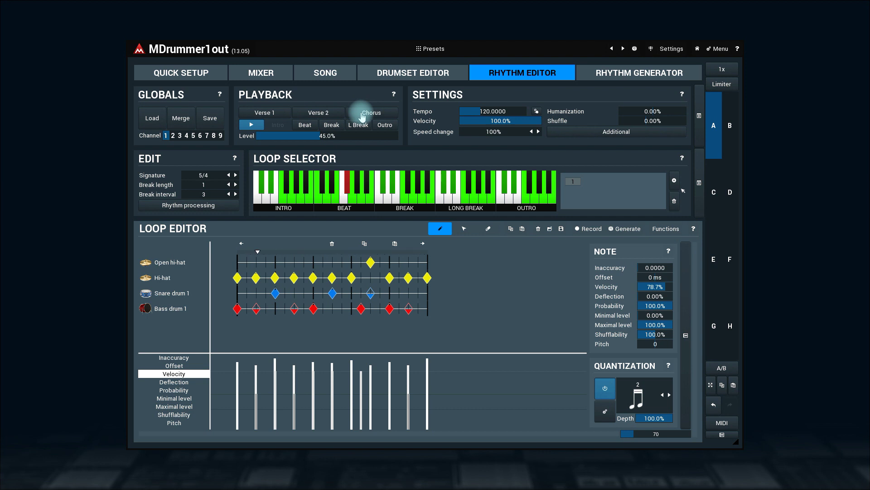
left_click(363, 117)
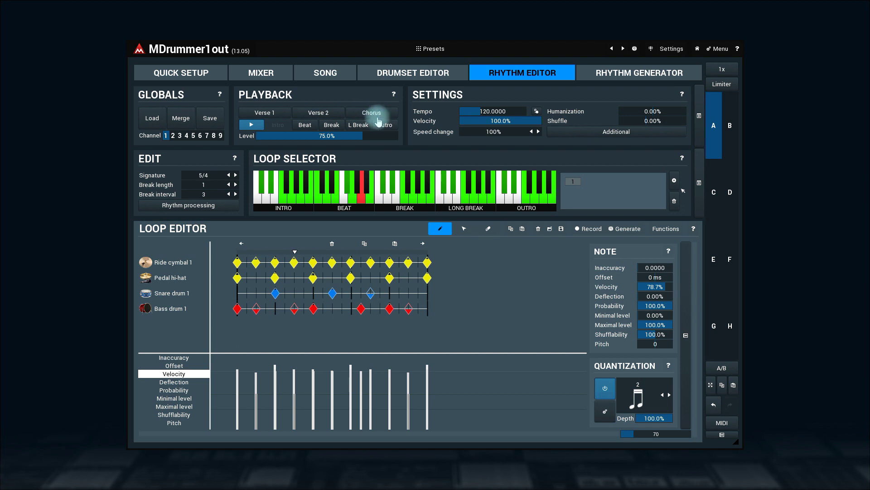
left_click(382, 127)
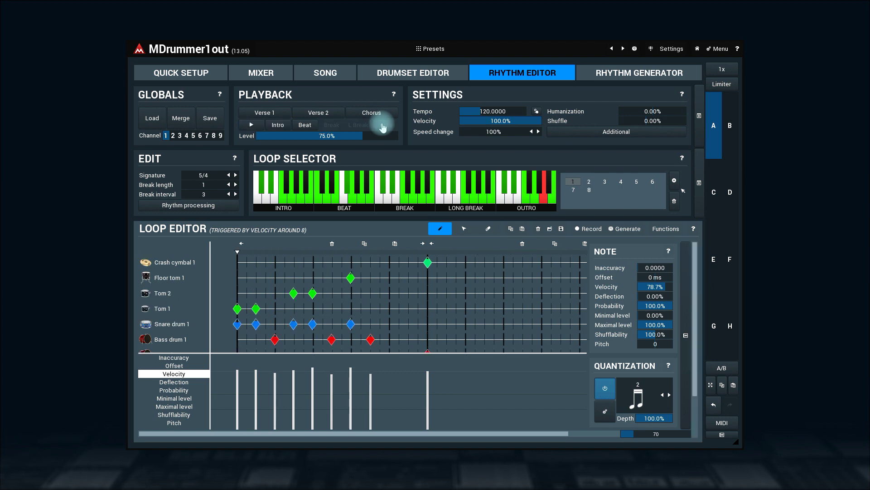
Return to the Rhythm Generator and undo the 5/4 signature change
left_click(596, 81)
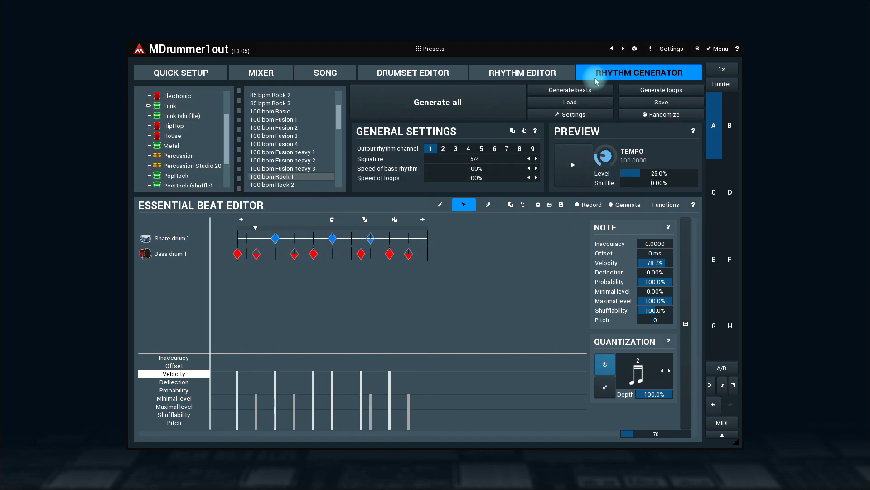
key("ctrl+z")
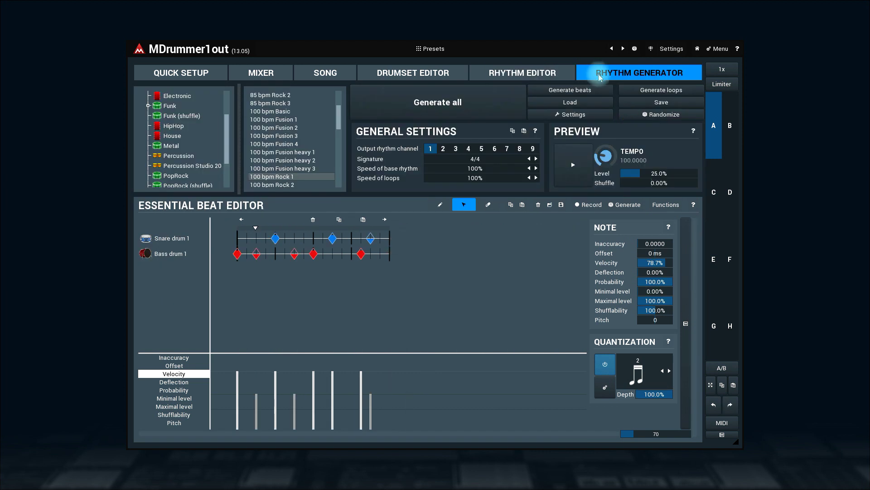
Randomize the generator settings and essential beat five times, previewing the resulting beats, and stop playback
left_click(632, 116)
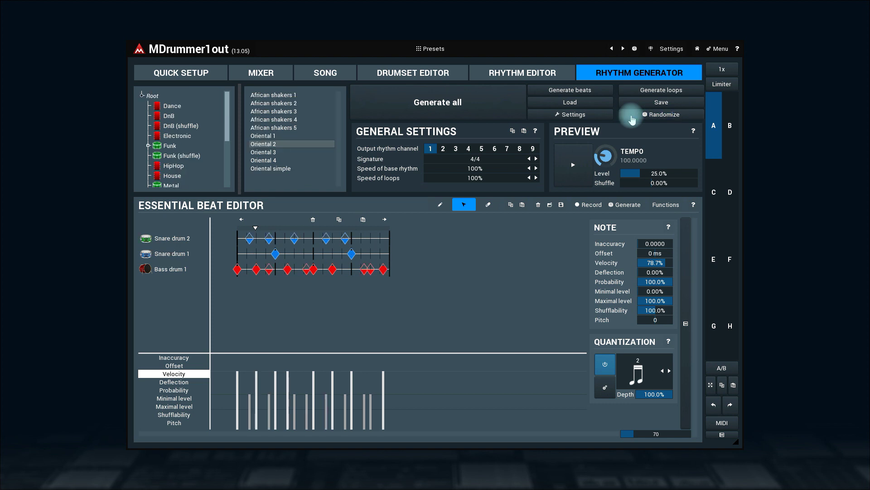
left_click(573, 166)
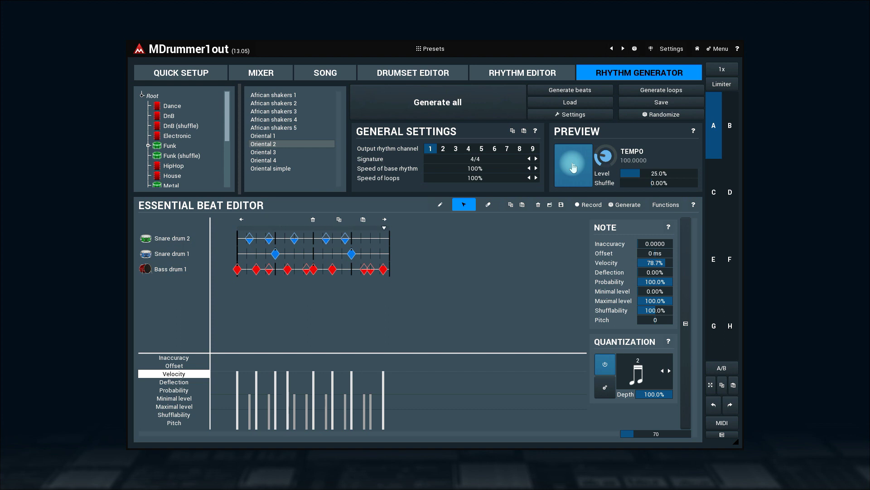
left_click(637, 117)
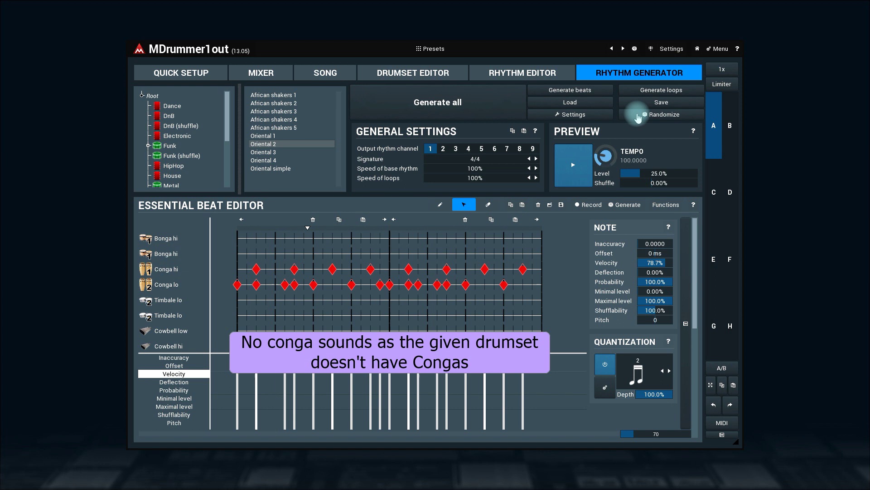
left_click(638, 117)
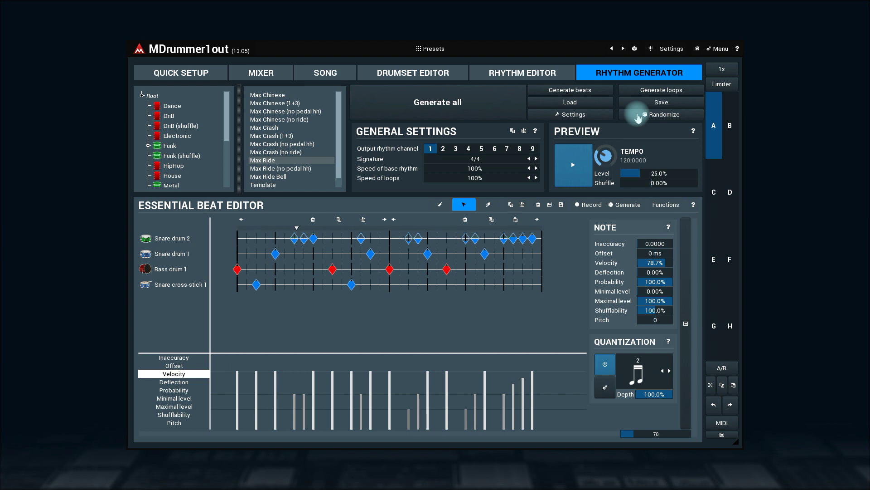
left_click(638, 116)
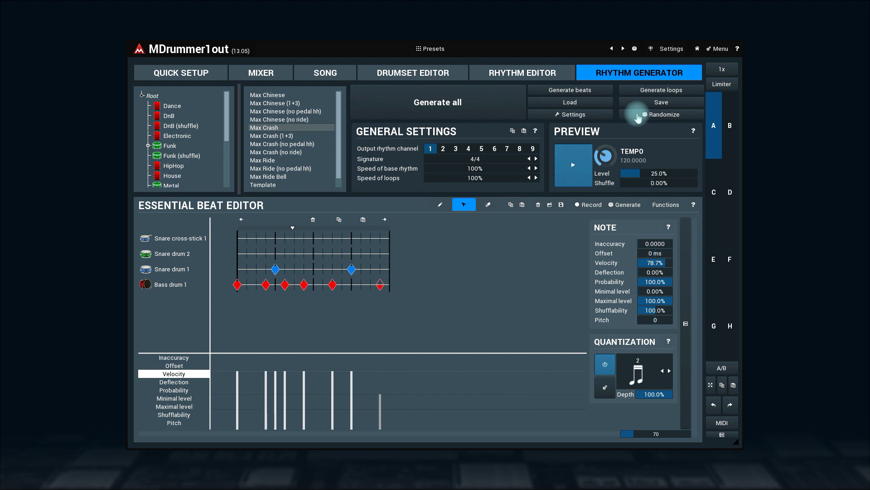
left_click(639, 117)
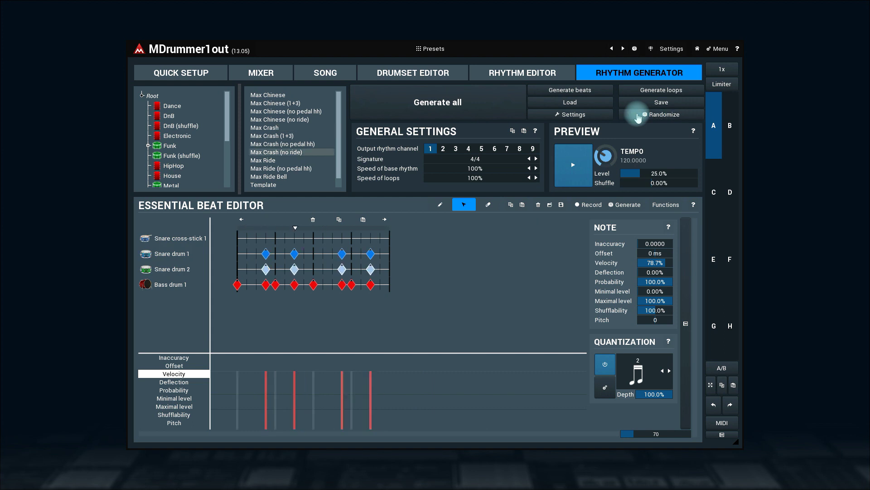
left_click(579, 159)
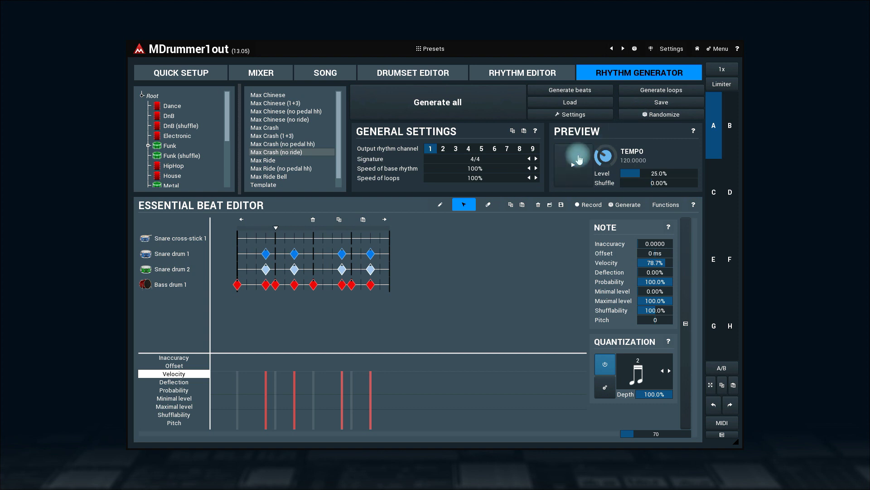